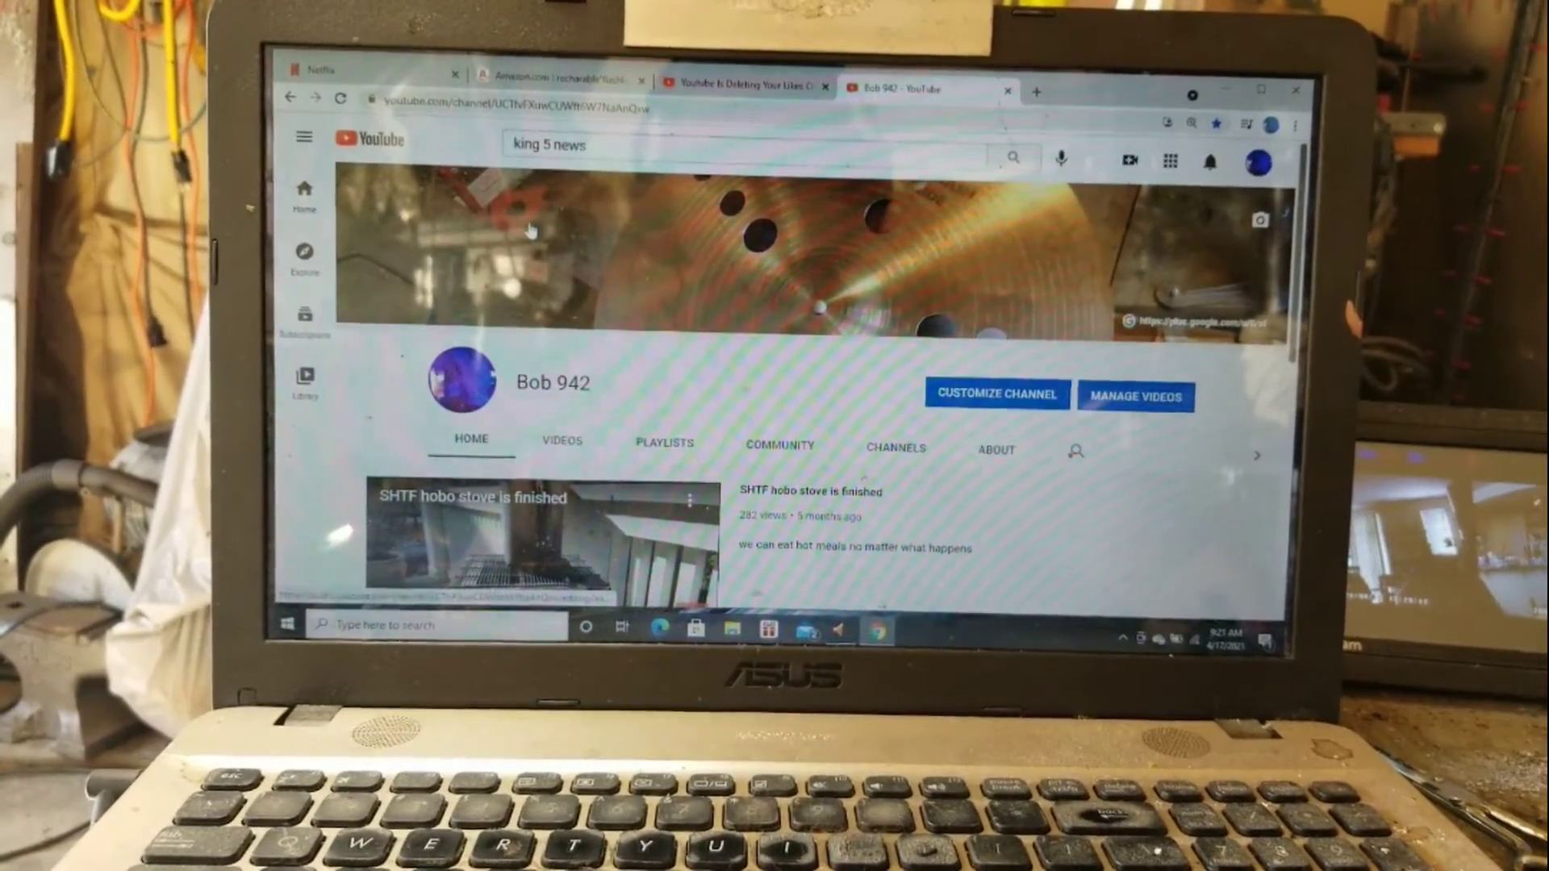
{"action": "scroll", "coordinate": [529, 230], "scroll_direction": "down", "scroll_amount": 1}
{"action": "scroll", "coordinate": [529, 229], "scroll_direction": "down", "scroll_amount": 3}
{"action": "scroll", "coordinate": [520, 236], "scroll_direction": "down", "scroll_amount": 2}
{"action": "scroll", "coordinate": [517, 238], "scroll_direction": "down", "scroll_amount": 1}
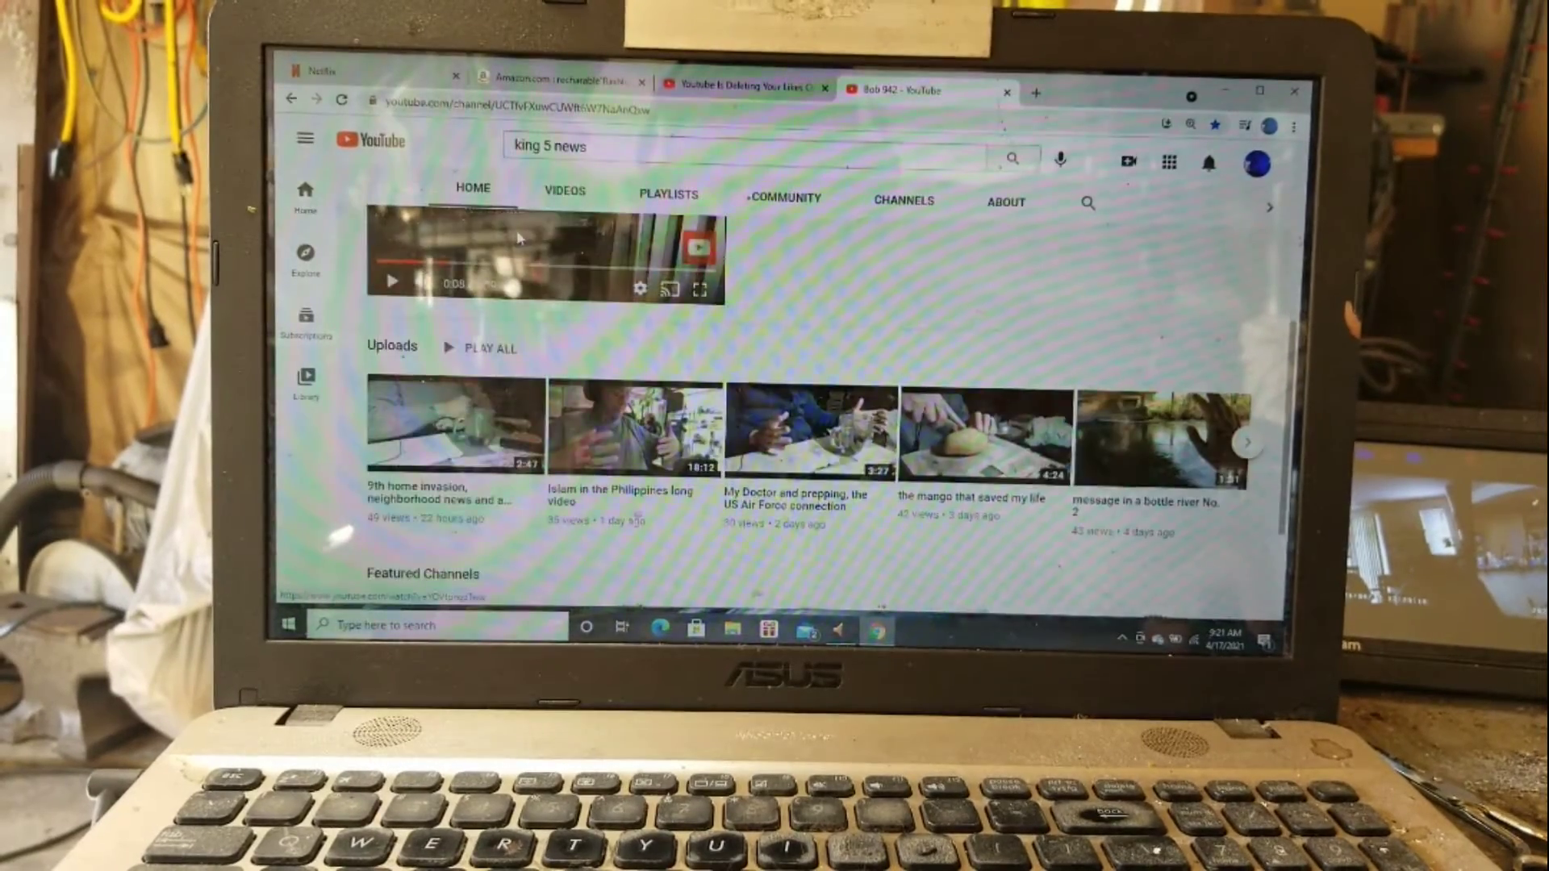
{"action": "scroll", "coordinate": [518, 239], "scroll_direction": "down", "scroll_amount": 2}
{"action": "scroll", "coordinate": [520, 239], "scroll_direction": "down", "scroll_amount": 1}
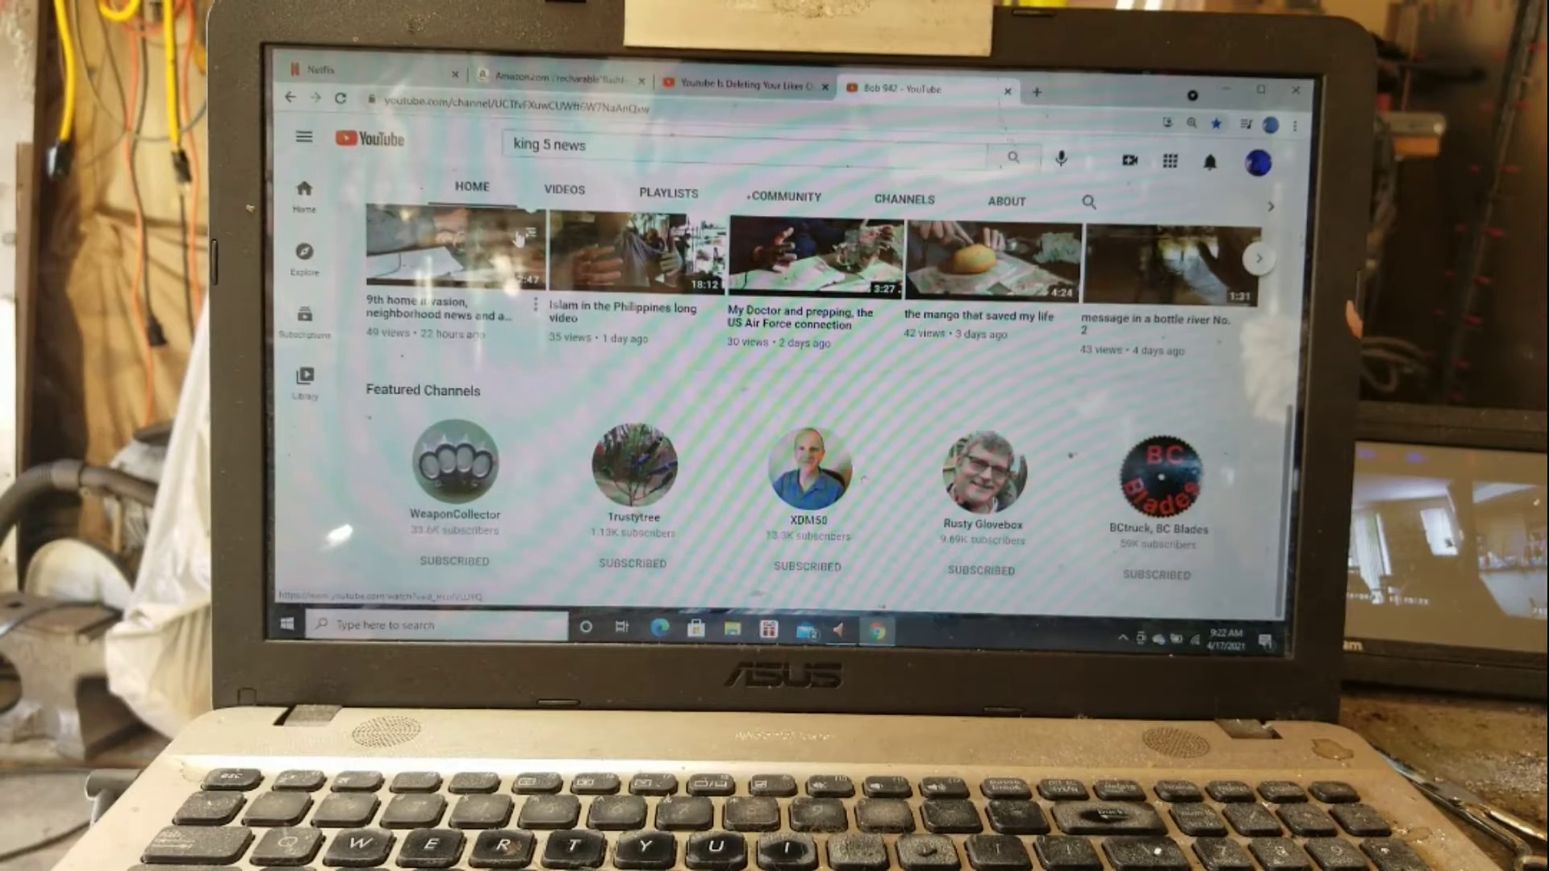
{"action": "scroll", "coordinate": [552, 260], "scroll_direction": "up", "scroll_amount": 2}
{"action": "scroll", "coordinate": [552, 260], "scroll_direction": "up", "scroll_amount": 3}
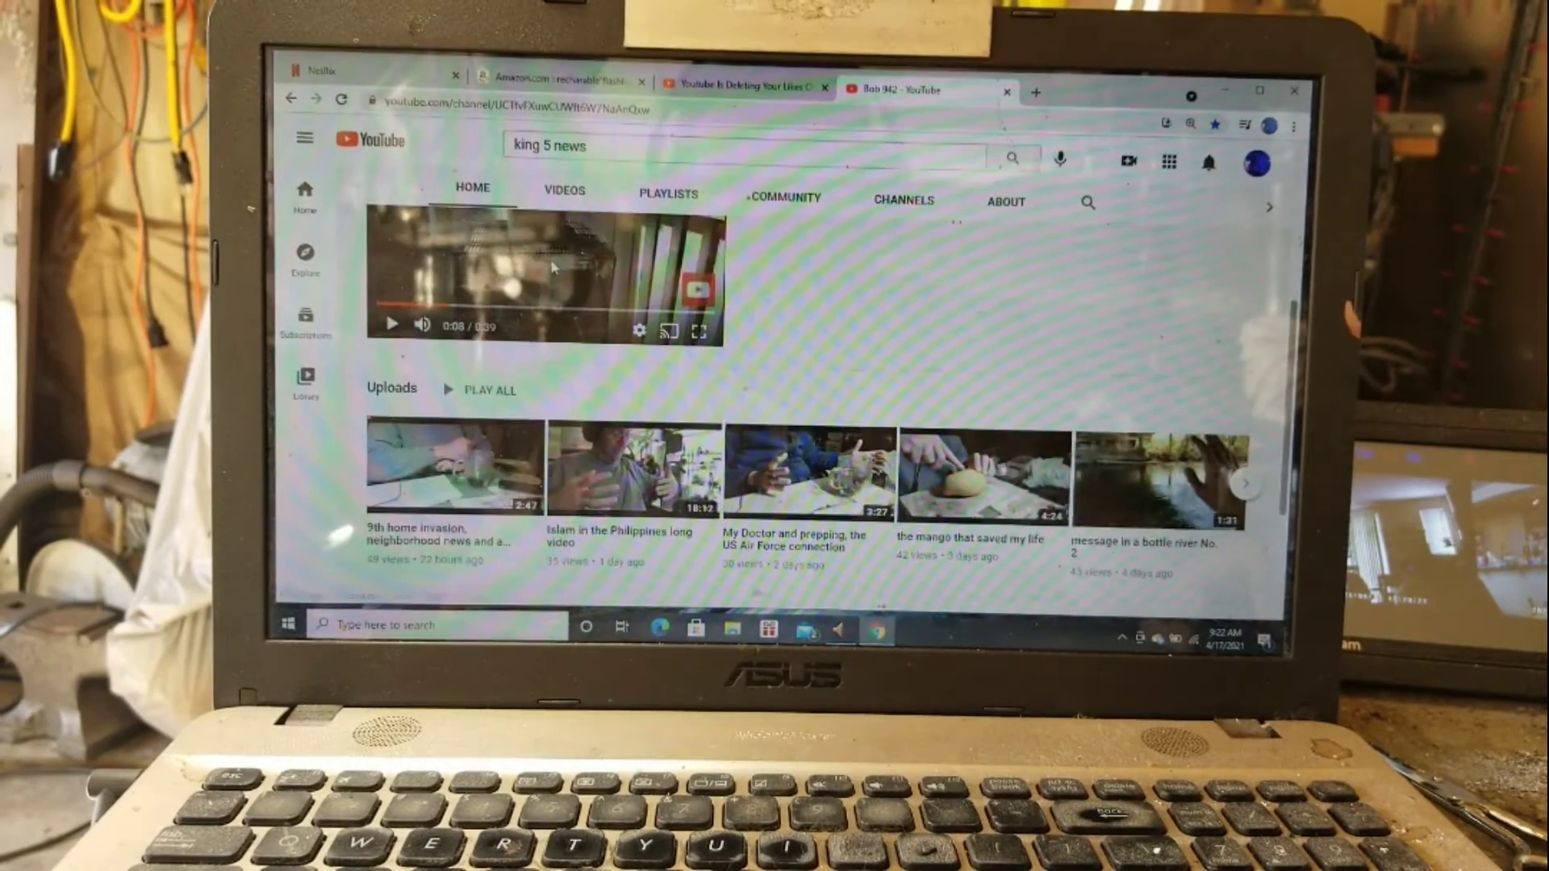
{"action": "scroll", "coordinate": [552, 260], "scroll_direction": "up", "scroll_amount": 3}
{"action": "scroll", "coordinate": [552, 262], "scroll_direction": "up", "scroll_amount": 1}
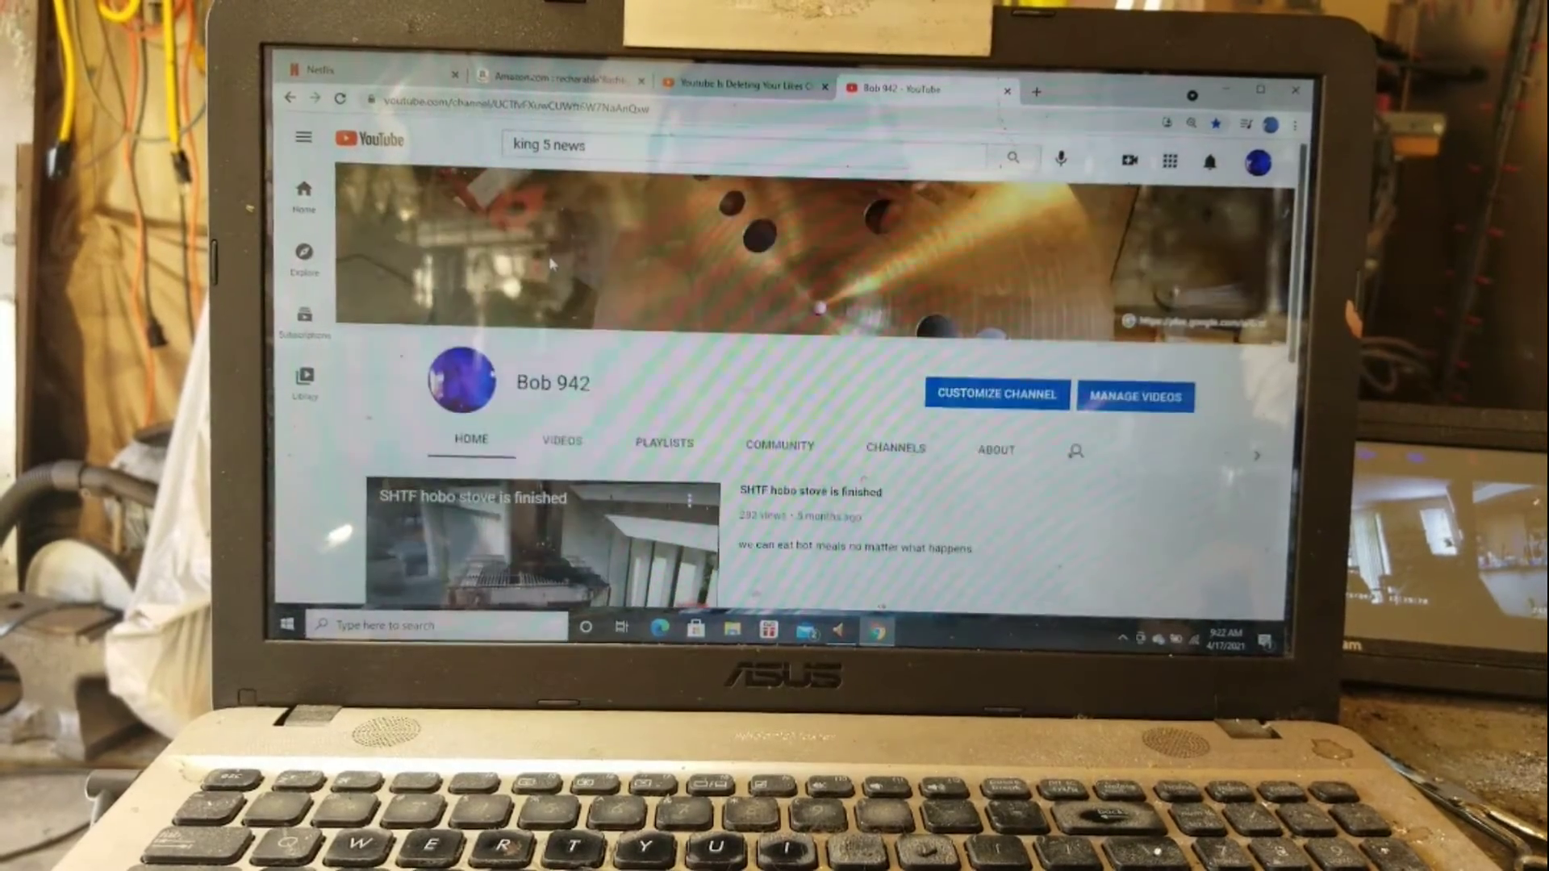